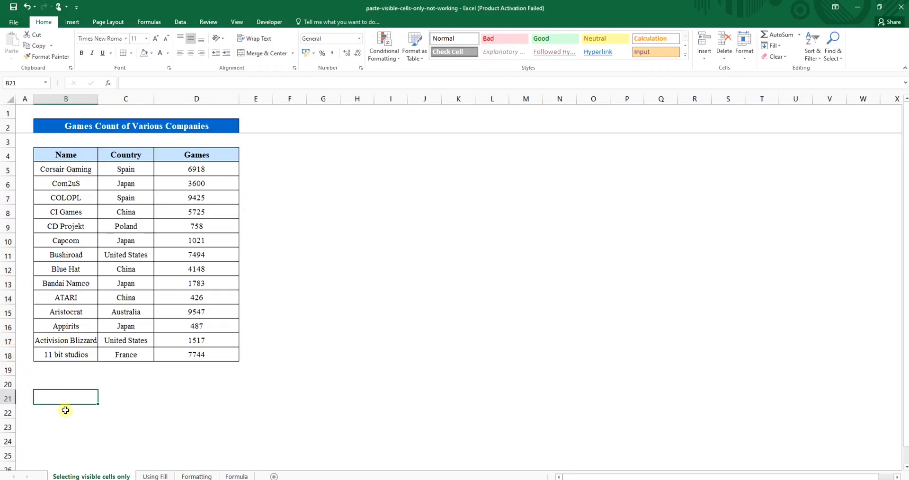
Hide rows 7, 11, 13, 16 and 17 of the games table on the Selecting visible cells only sheet.
left_click(76, 259)
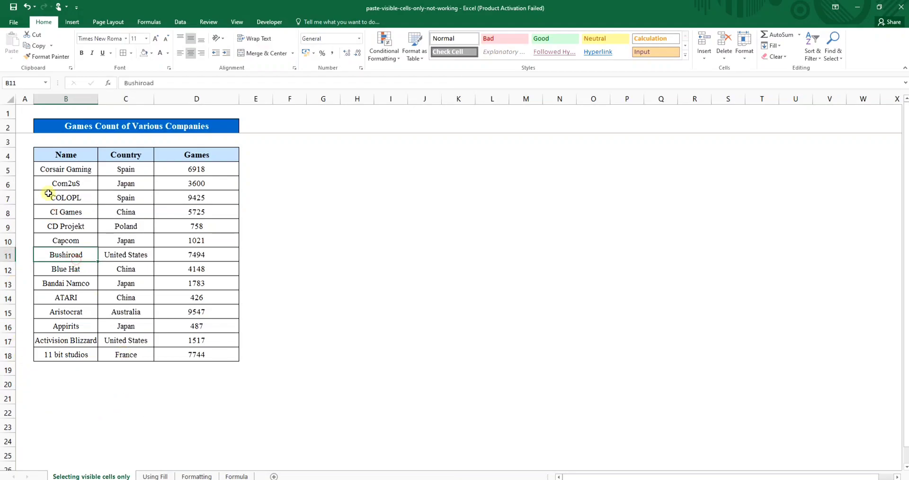
left_click(5, 198)
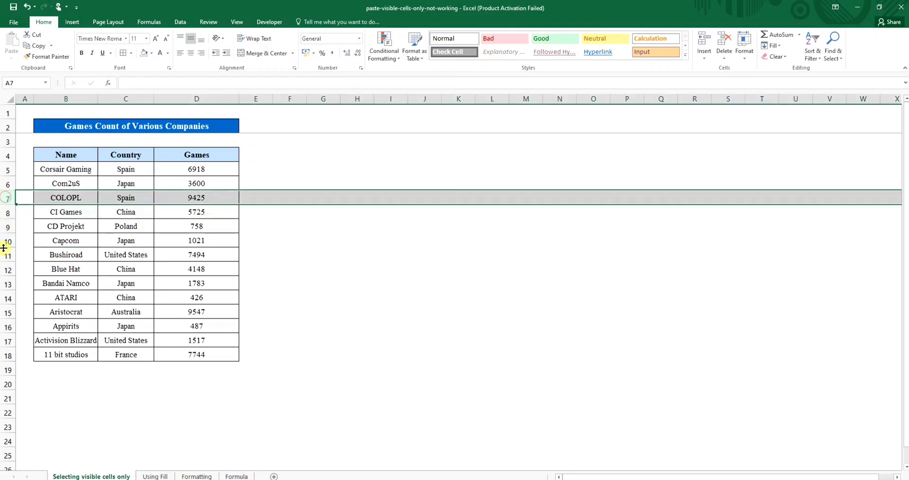
left_click(7, 256, "ctrl")
left_click(7, 284, "ctrl")
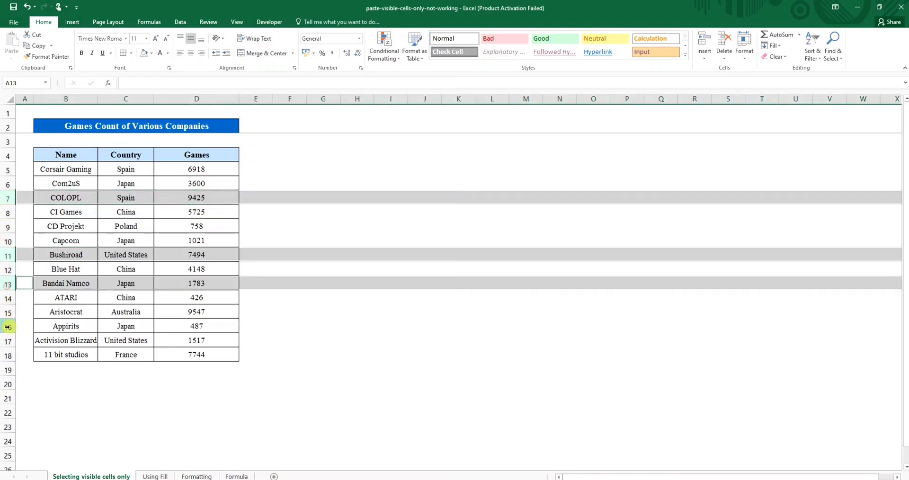
left_click(7, 326, "ctrl")
left_click(10, 346, "ctrl")
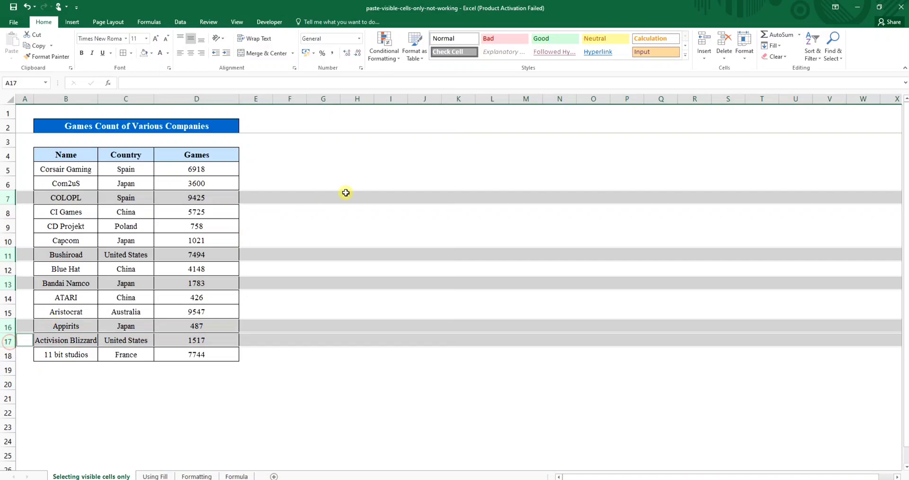
right_click(4, 284)
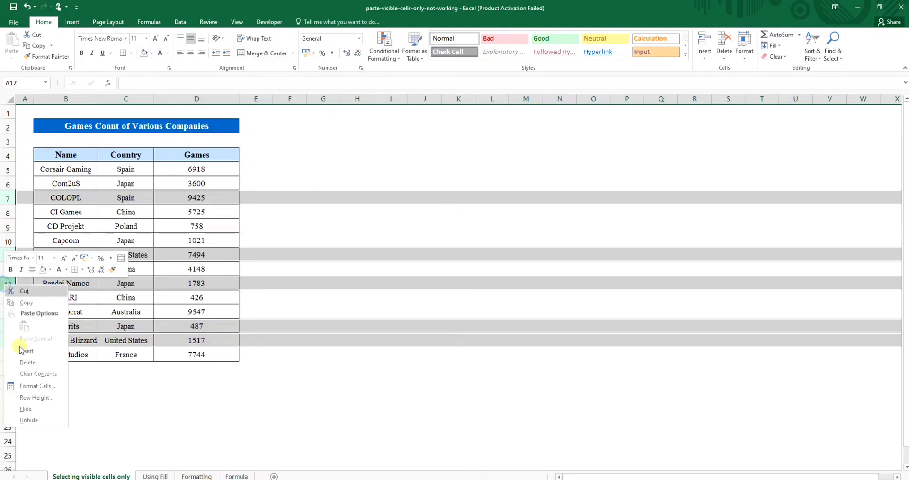
left_click(29, 407)
left_click(93, 368)
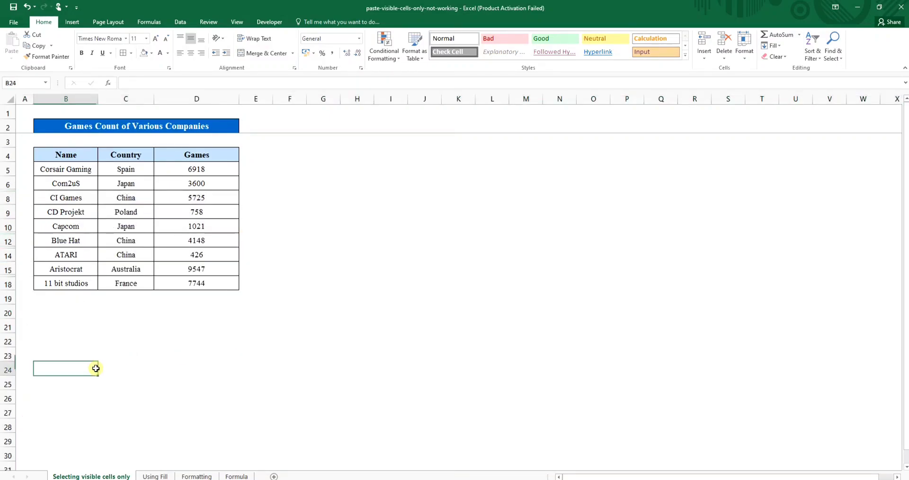
Copy the whole table range B4:D18 directly and paste it below, starting at cell B20.
left_click_drag(65, 155, 197, 283)
key("ctrl+c")
left_click(49, 310)
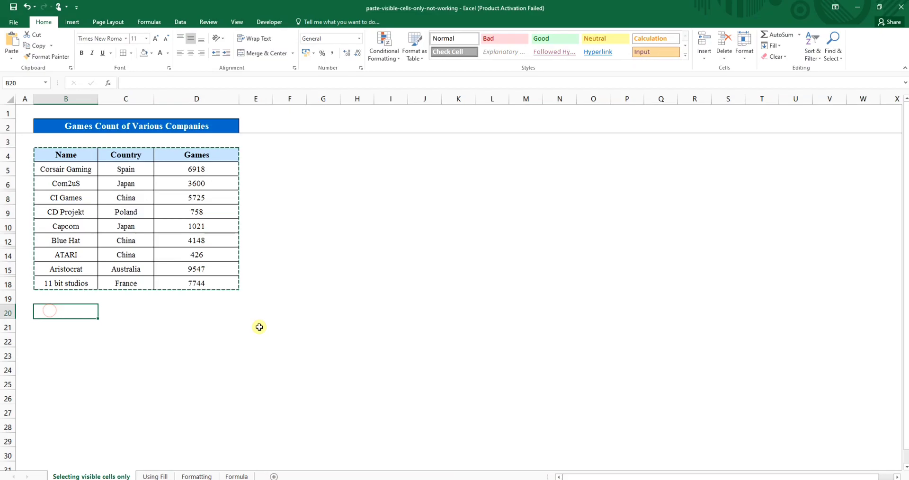
key("ctrl+v")
scroll(259, 327, "down", 4)
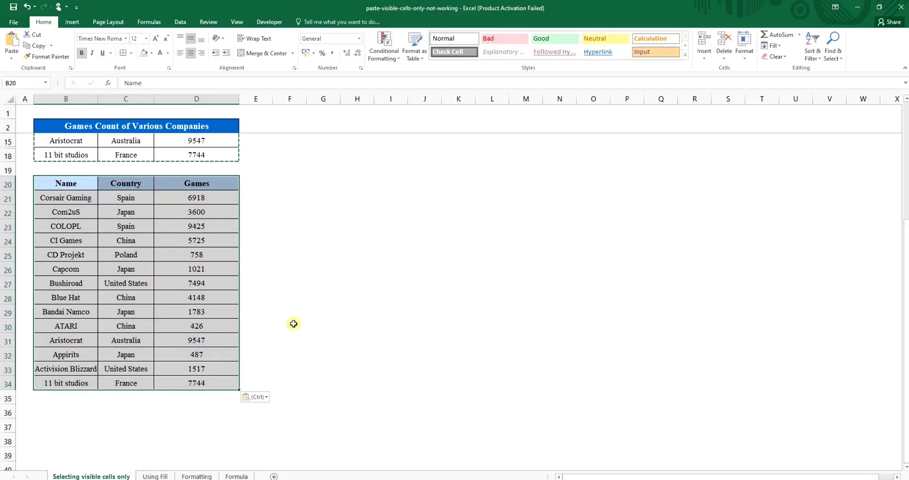
Undo the paste of the table at B20 and deselect the range.
key("ctrl+z")
key("ctrl+z")
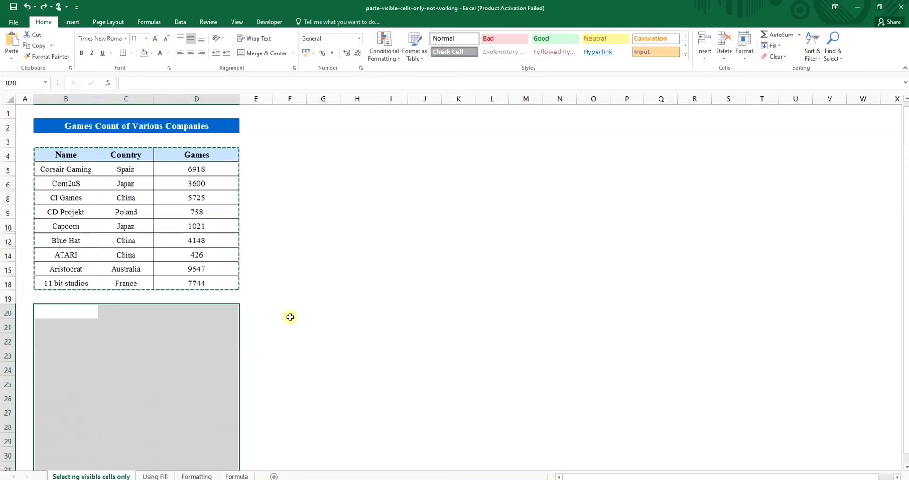
left_click(280, 271)
Restrict the B4:D18 selection to its visible cells, copy them and paste at cell B20.
left_click_drag(71, 156, 213, 282)
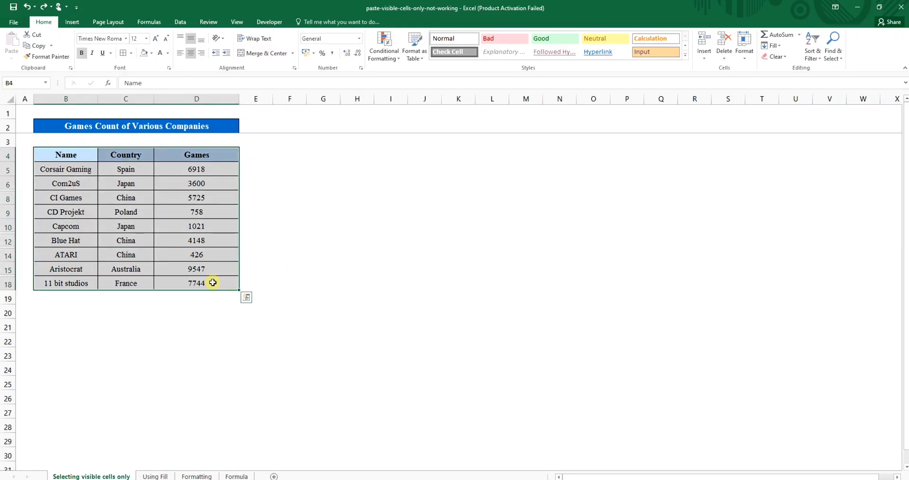
key("alt+semicolon")
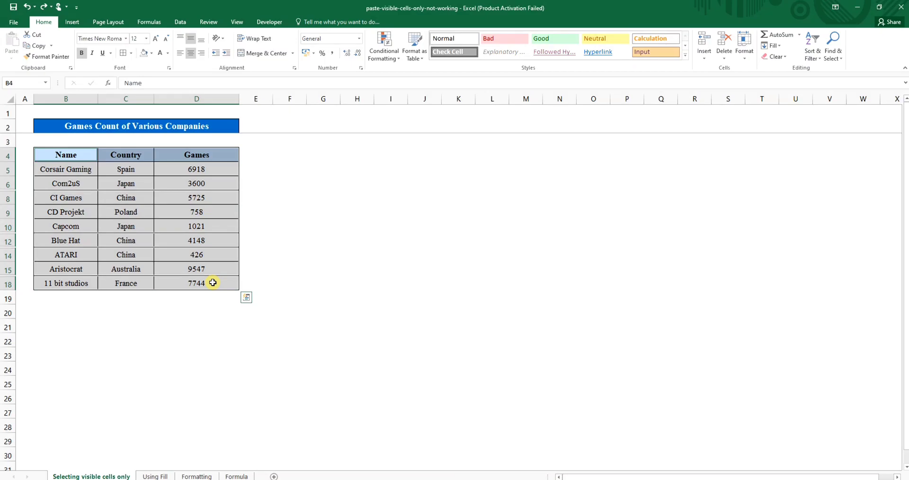
key("ctrl+c")
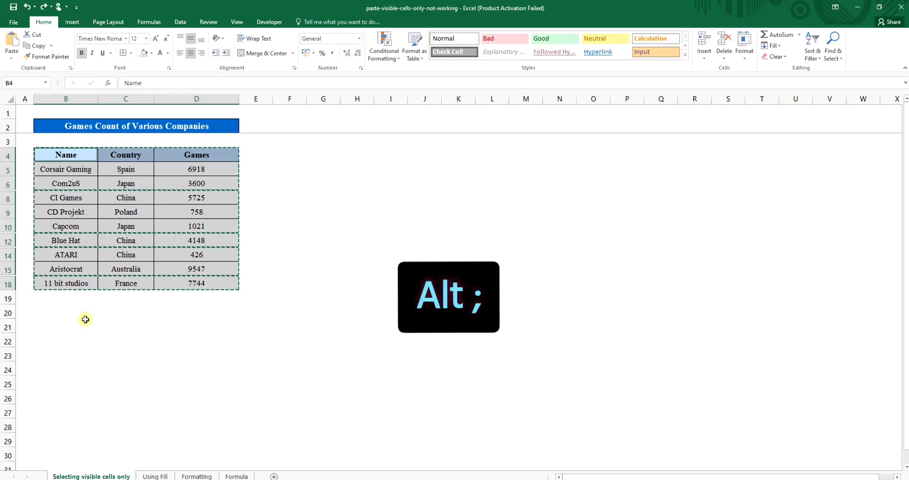
left_click(49, 310)
key("ctrl+v")
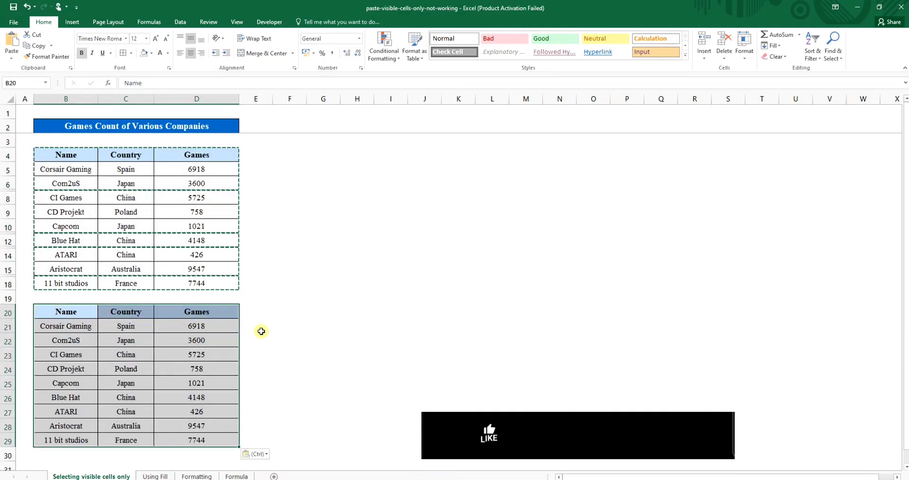
left_click(297, 328)
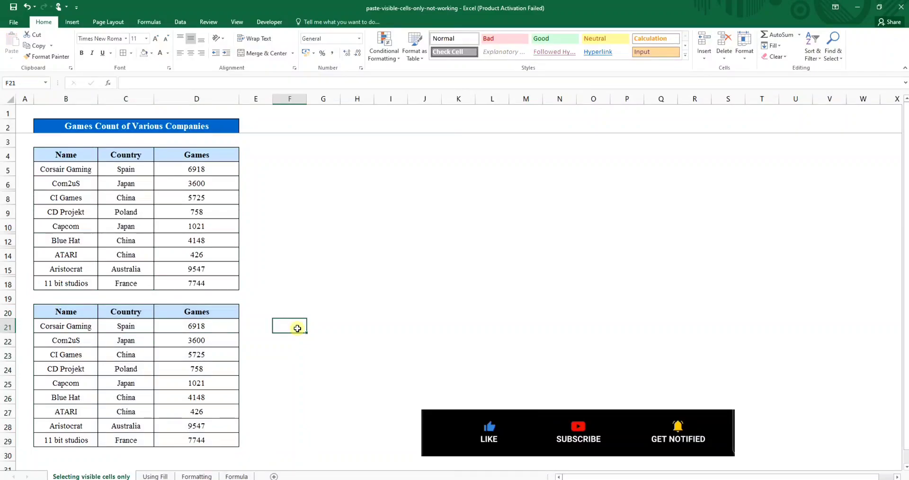
Undo the visible-cells paste at B20 and clear the pending copy outline.
key("ctrl+z")
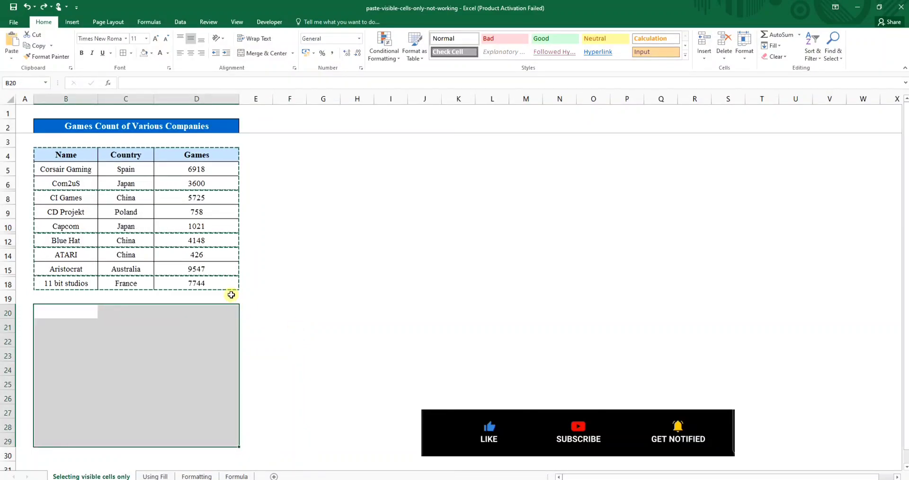
left_click(127, 179)
key("Escape")
Select only the visible cells of B4:D18 through Go To Special with the Visible cells only option.
left_click_drag(66, 155, 205, 284)
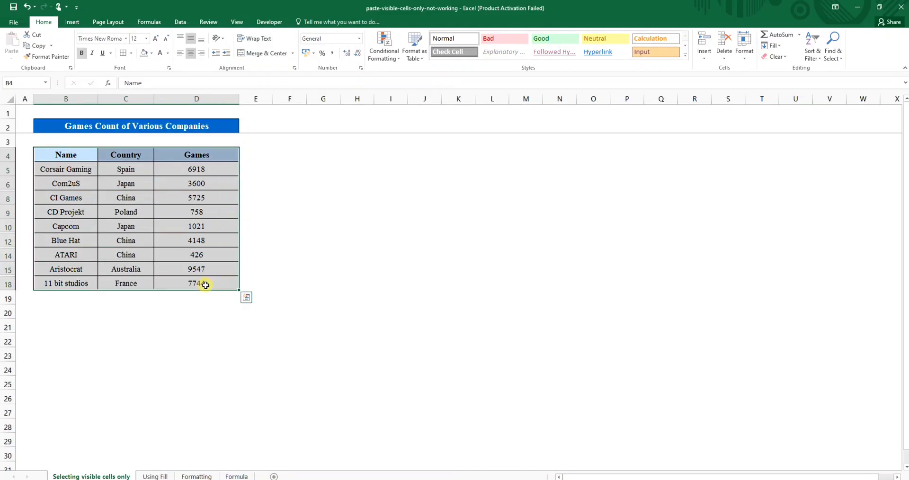
key("ctrl+g")
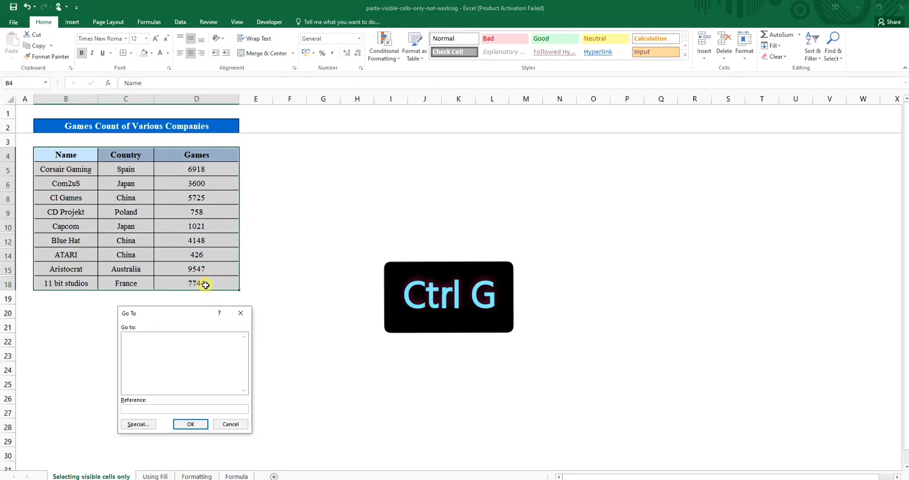
left_click(136, 424)
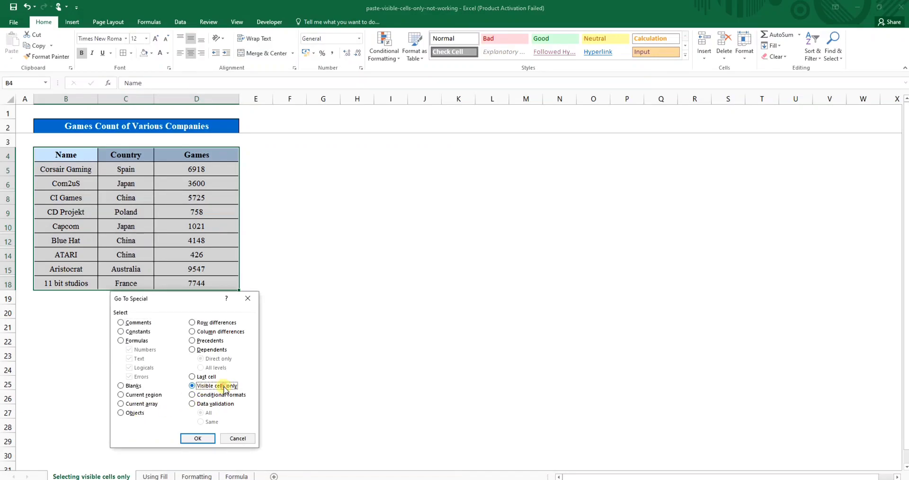
left_click(201, 439)
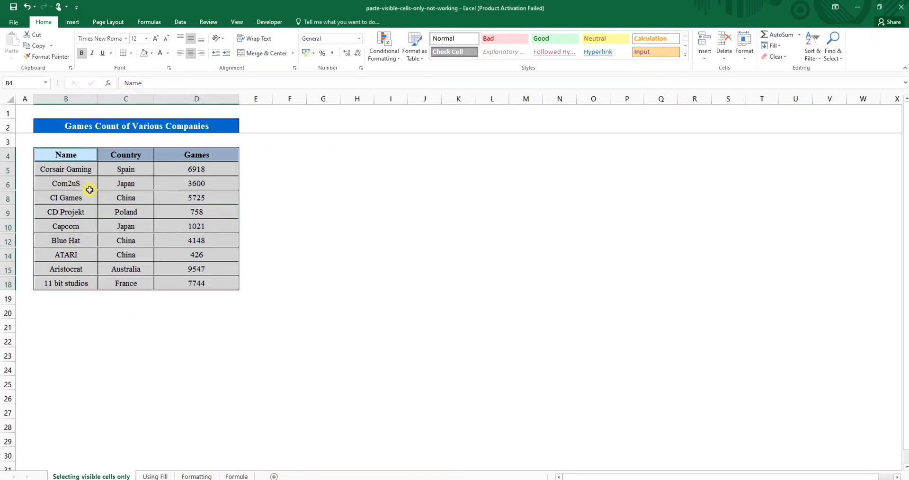
Copy the selected visible cells, paste them at cell B20 and end copy mode.
key("ctrl+c")
left_click(51, 310)
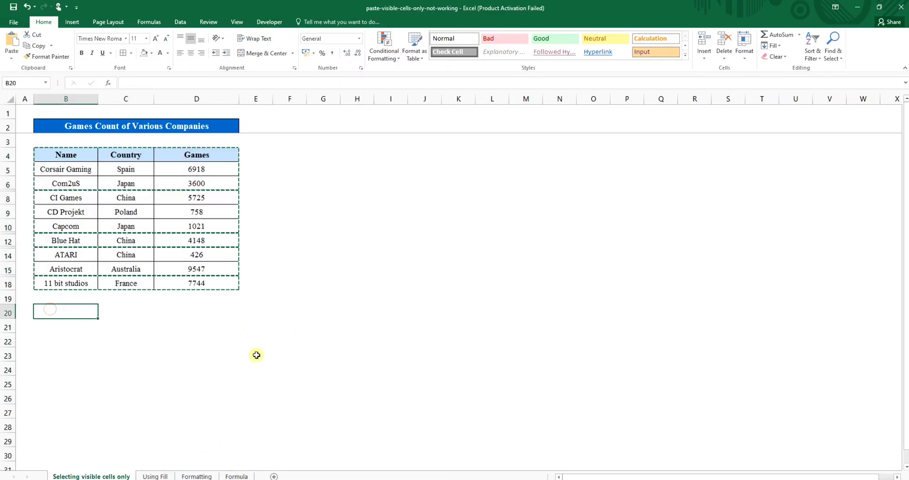
key("ctrl+v")
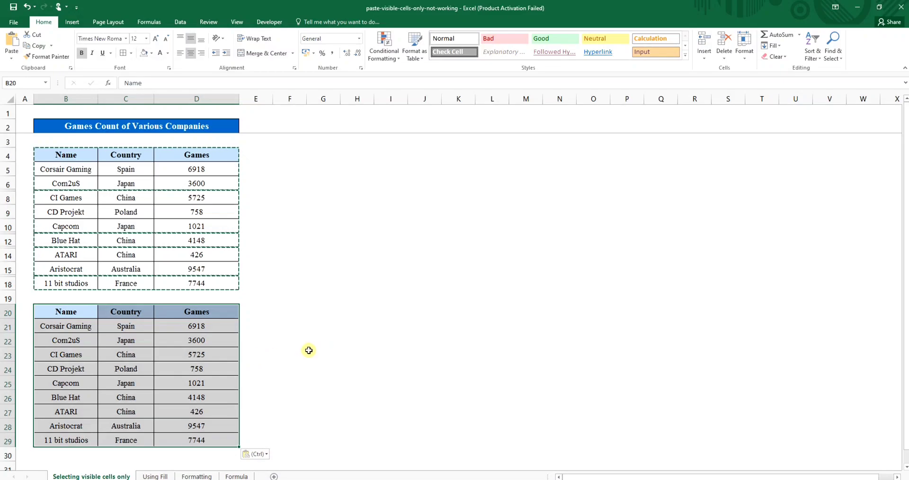
left_click(308, 350)
left_click(287, 292)
key("Escape")
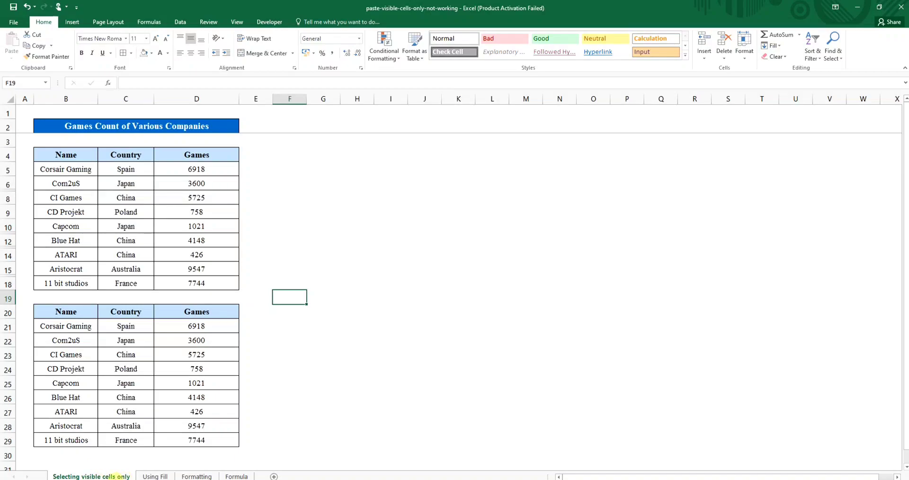
On the Using Fill sheet, add filters to the header row B4:D4.
left_click(166, 476)
left_click(305, 257)
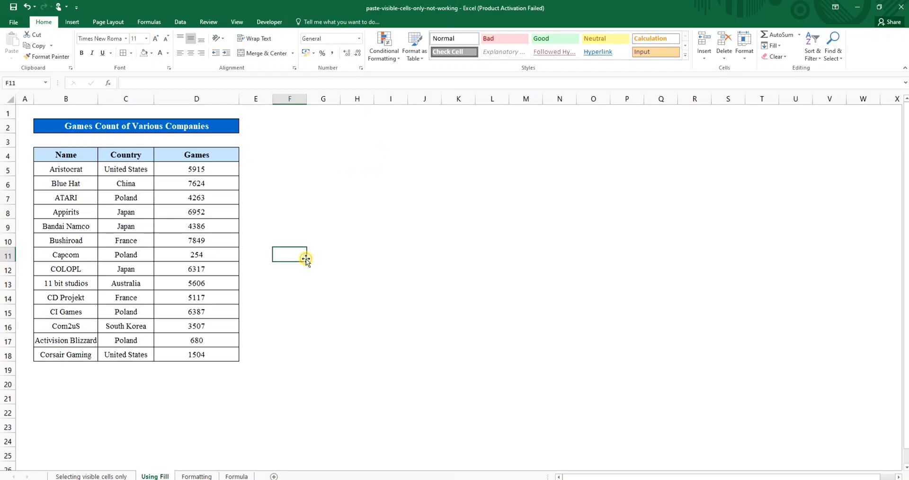
left_click_drag(62, 159, 210, 157)
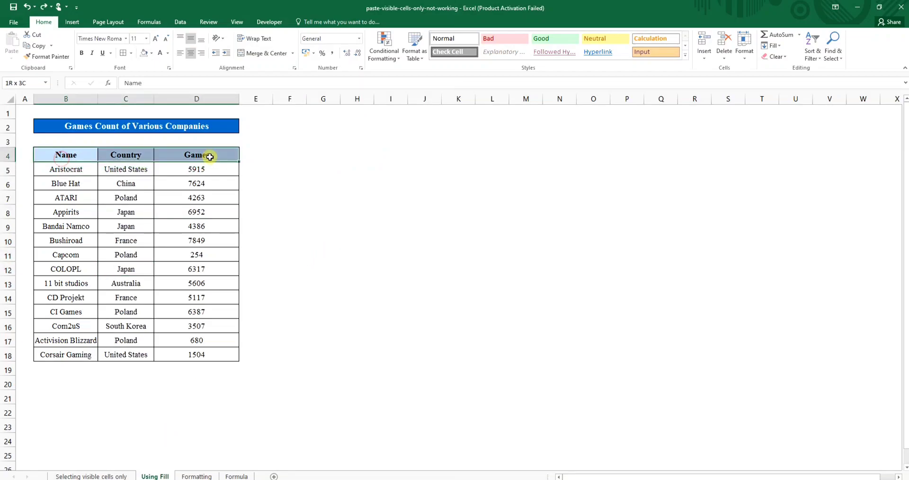
key("ctrl+shift+l")
Filter the Country column to show only China, Japan and South Korea.
left_click(149, 157)
left_click(71, 250)
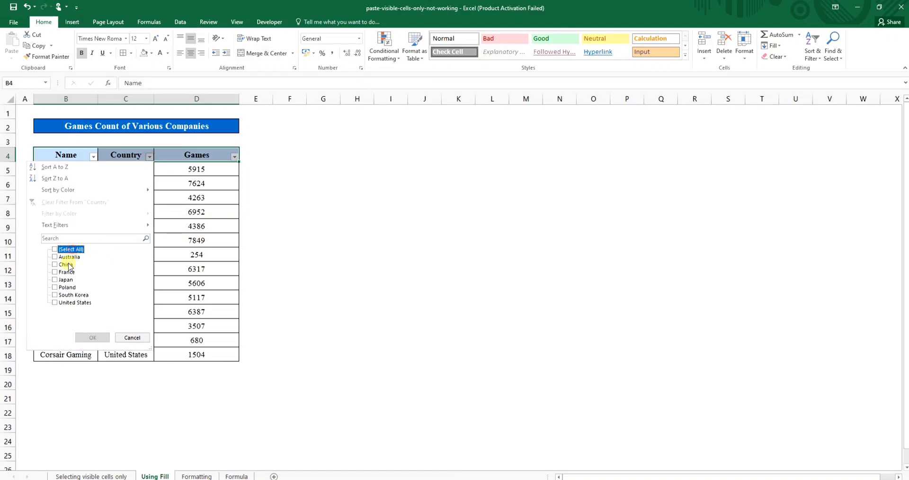
left_click(66, 265)
left_click(67, 280)
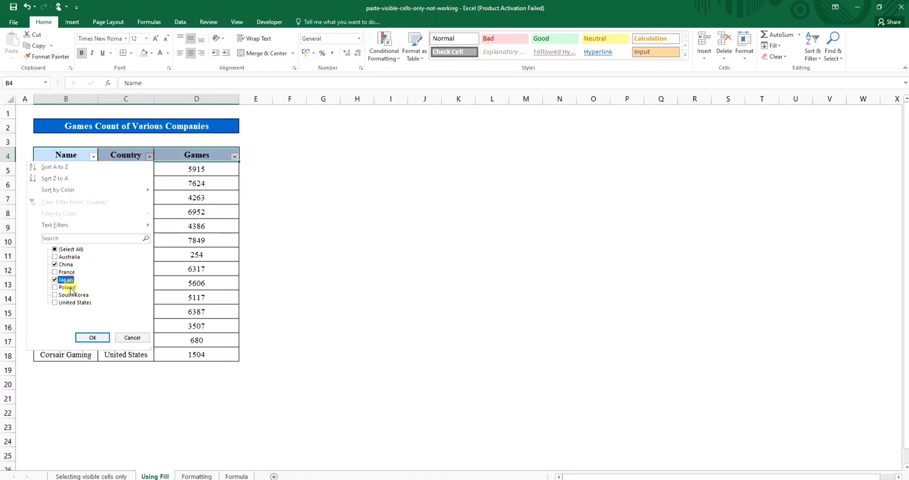
left_click(71, 295)
left_click(92, 337)
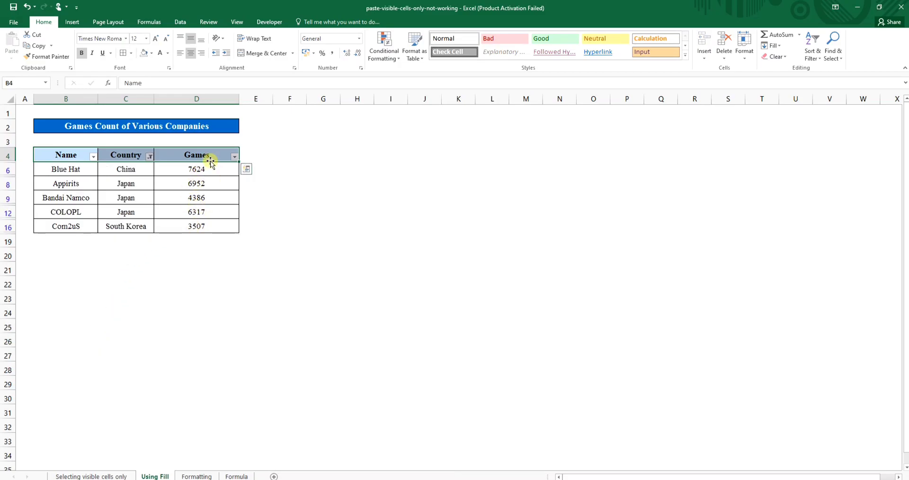
left_click(264, 167)
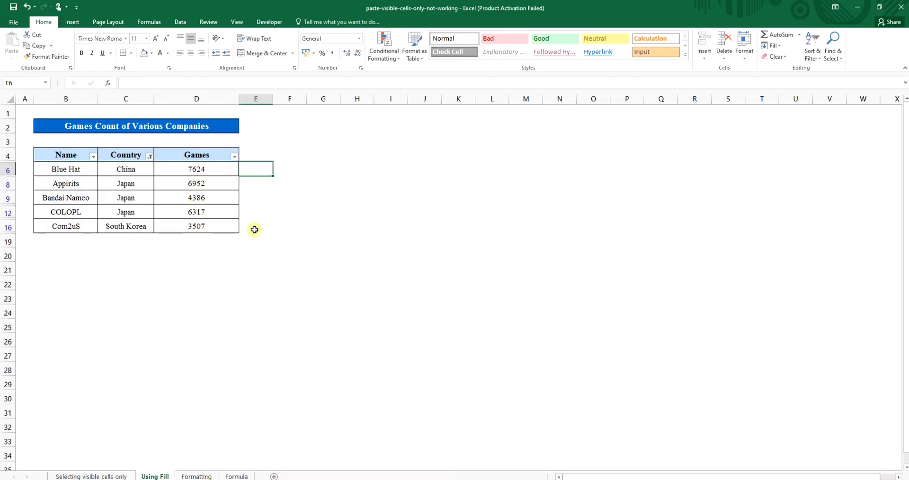
Try to copy the filtered Games values D6:D16 and paste them into E6:E9, and undo the paste.
left_click_drag(190, 168, 195, 227)
key("ctrl+c")
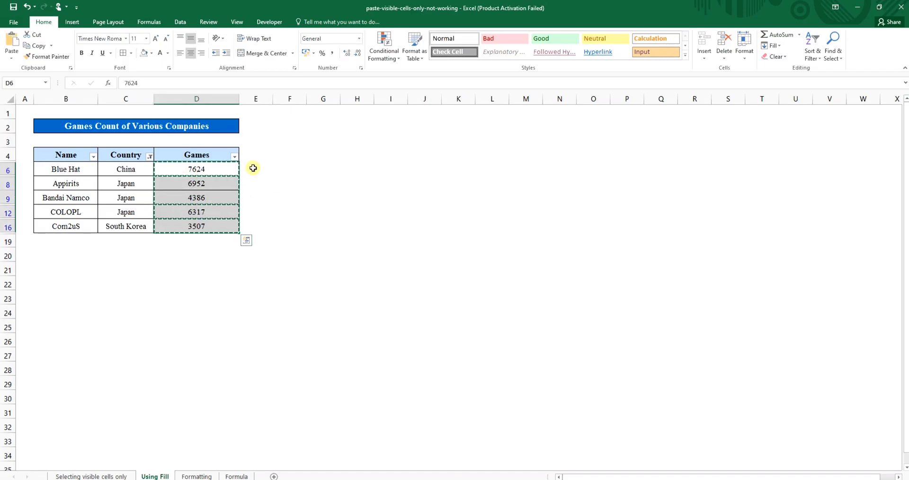
left_click_drag(253, 168, 255, 197)
key("ctrl+v")
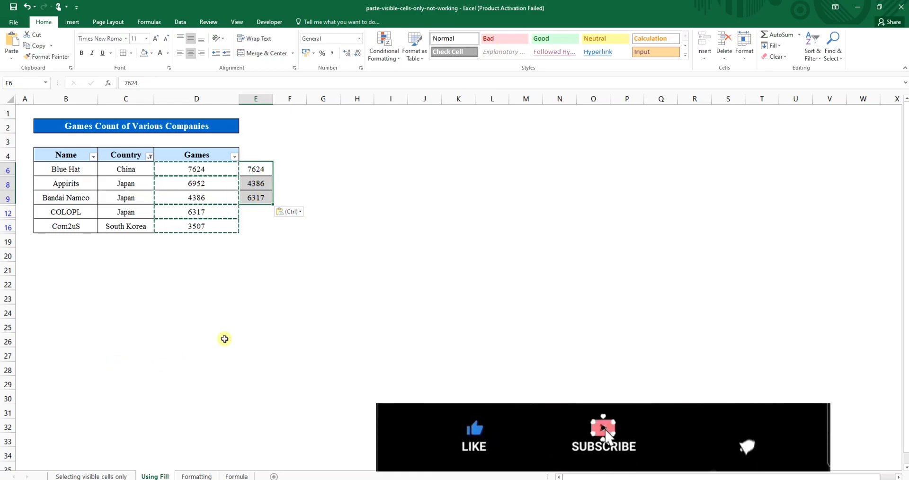
key("ctrl+z")
left_click(251, 256)
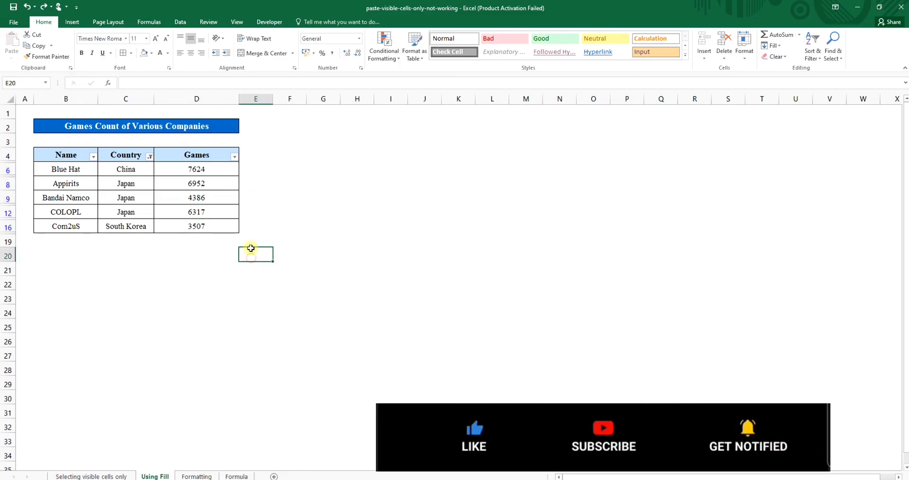
Select the visible Games cells D6:D16 together with adjacent E6:E16 and fill the values right into column E.
left_click_drag(208, 169, 206, 229)
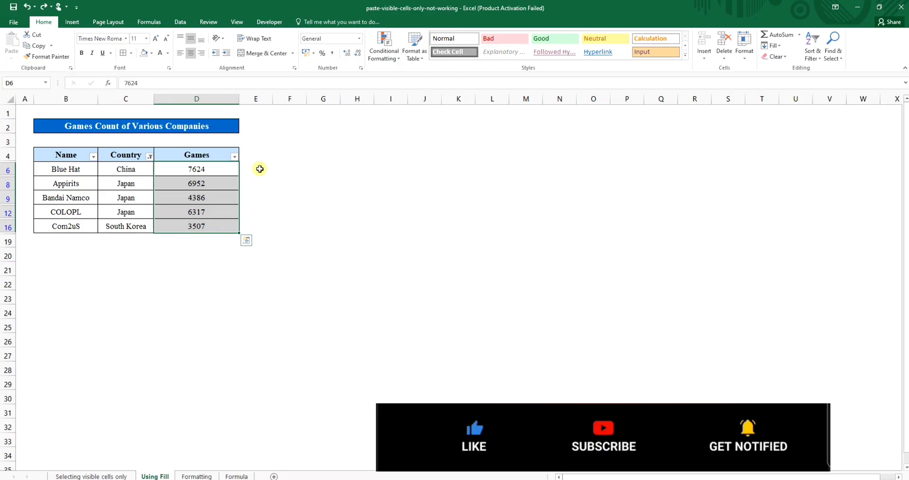
left_click_drag(255, 168, 254, 223)
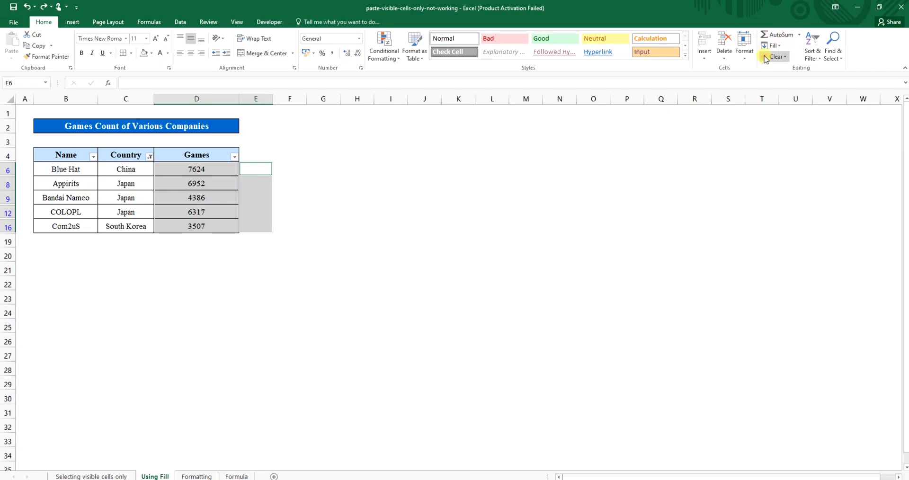
left_click(776, 48)
left_click(776, 69)
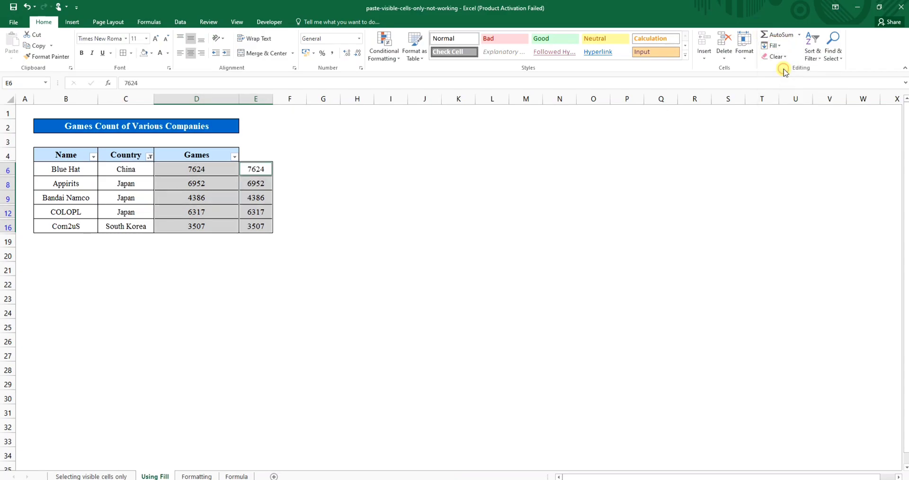
left_click(325, 220)
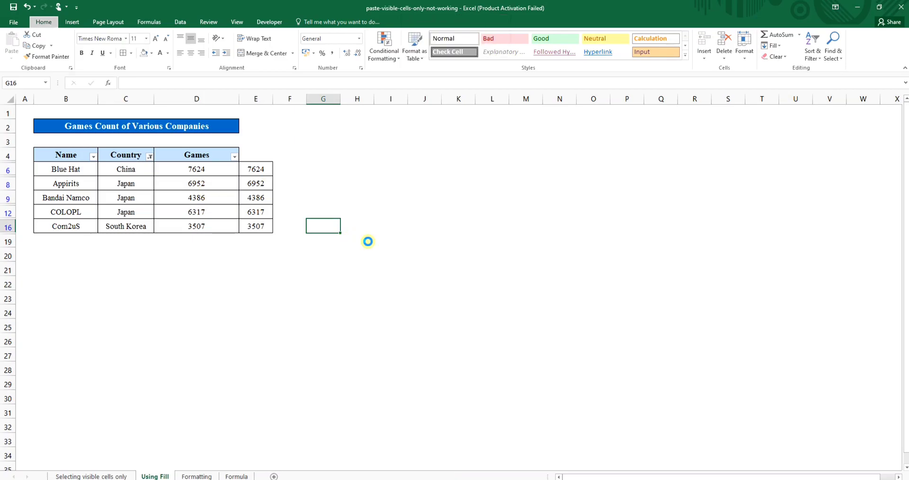
Remove the filters from the table and check the filled column E values against rows 6, 8, 9, 12 and 16.
key("ctrl+shift+l")
left_click_drag(124, 179, 258, 183)
left_click_drag(118, 211, 260, 223)
left_click_drag(125, 269, 267, 269)
left_click_drag(134, 326, 259, 326)
left_click(338, 297)
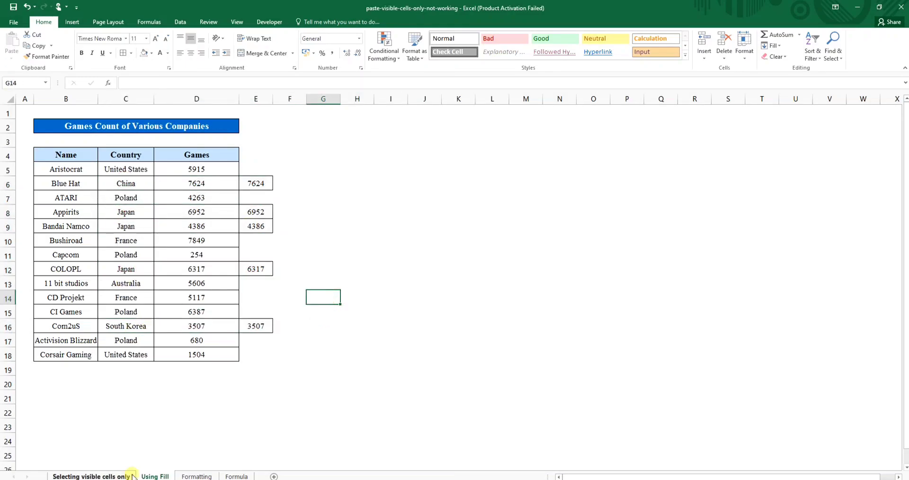
On the Formatting sheet, highlight the South Korea and Poland cells C7, C9, C11, C12 and C16 with yellow fill.
left_click(186, 476)
left_click(171, 252)
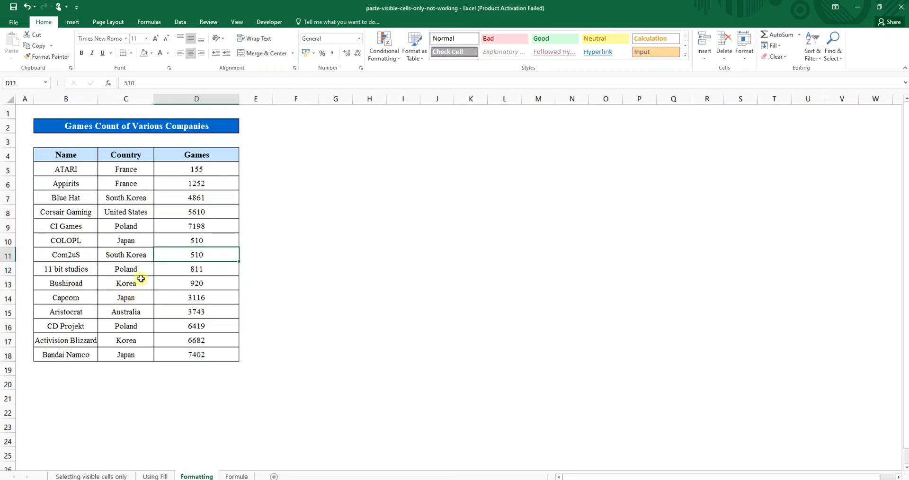
left_click(142, 254)
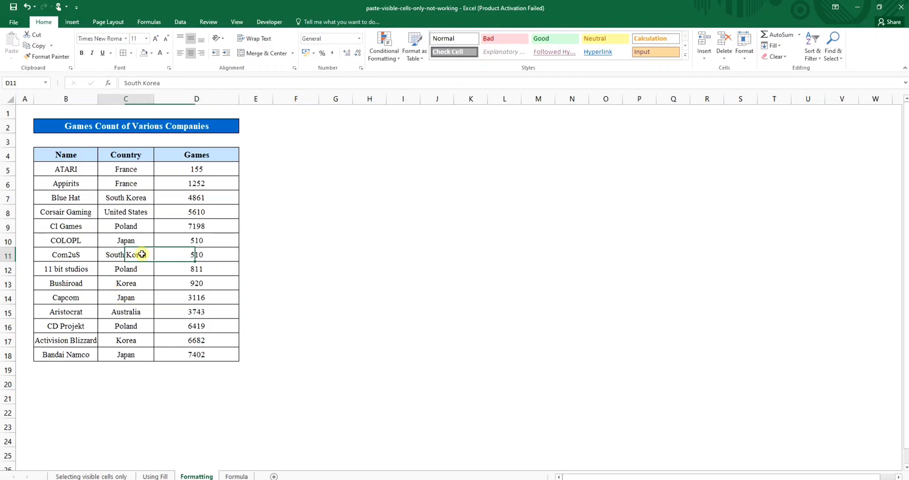
left_click(143, 198, "ctrl")
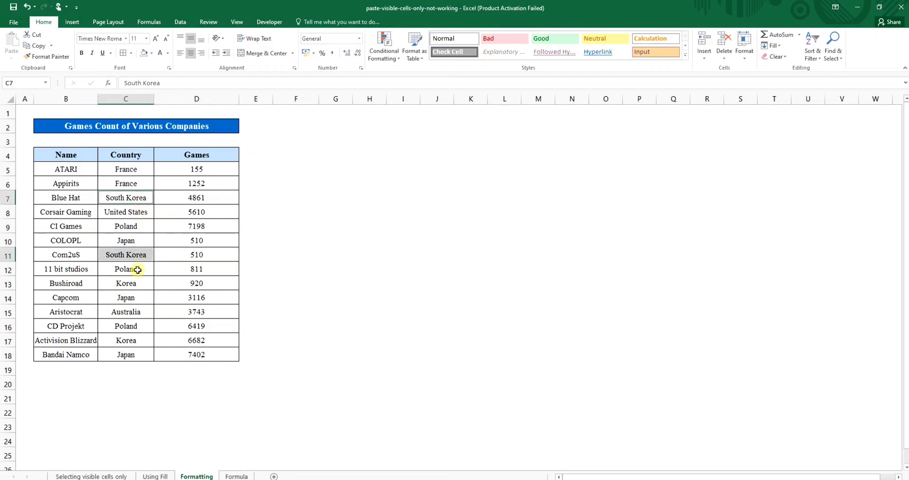
left_click(136, 325, "ctrl")
left_click(139, 270, "ctrl")
left_click(136, 225, "ctrl")
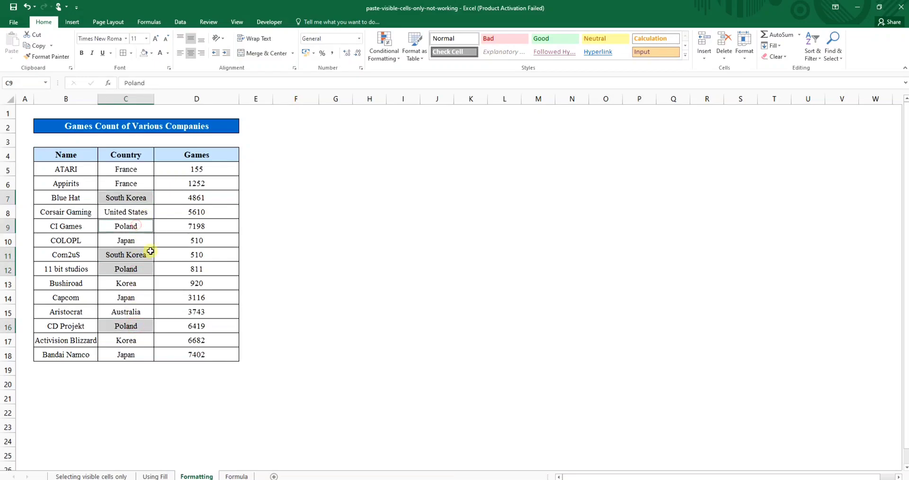
left_click(152, 54)
left_click(167, 126)
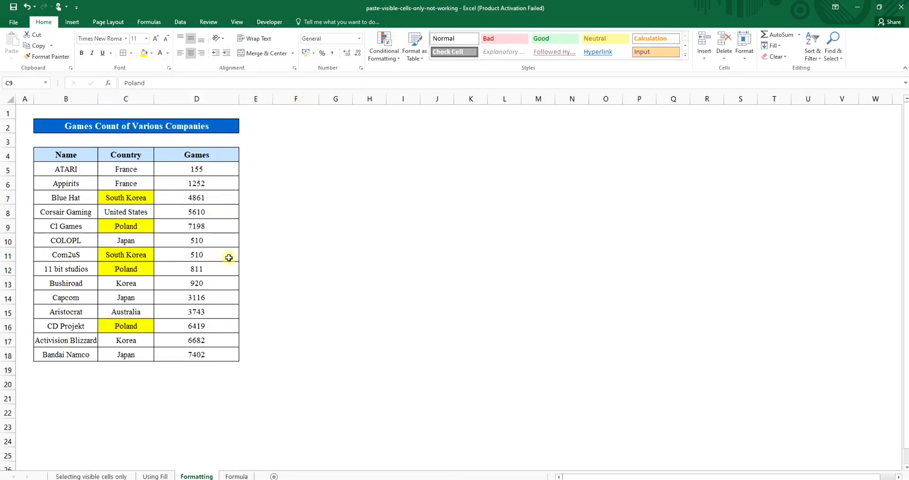
left_click(278, 272)
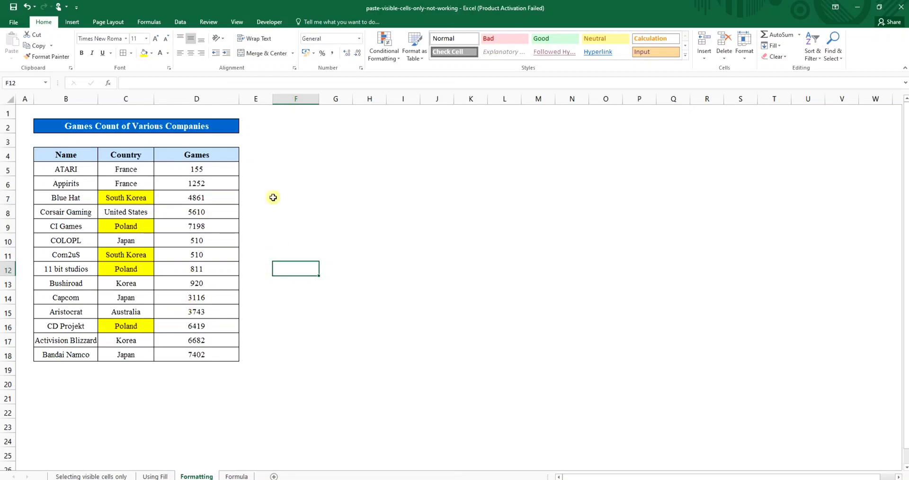
Sort the table B4:D18 by Country on Cell Color, with yellow On Top.
left_click(77, 154)
key("ctrl+shift+Right")
key("ctrl+shift+Down")
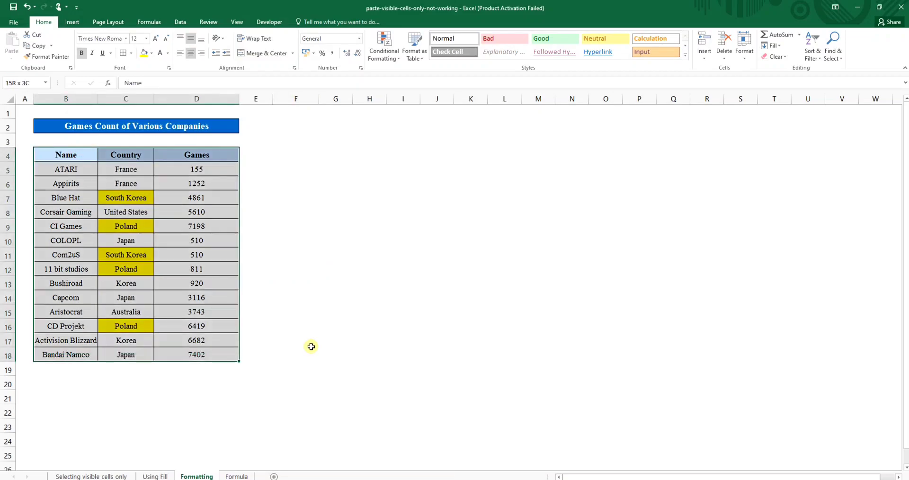
key("alt+a")
key("s")
key("s")
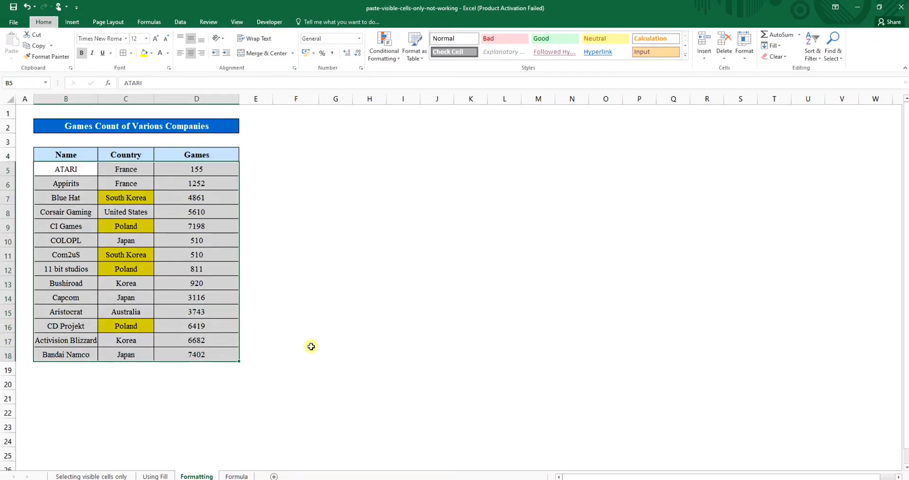
left_click(131, 359)
left_click(109, 376)
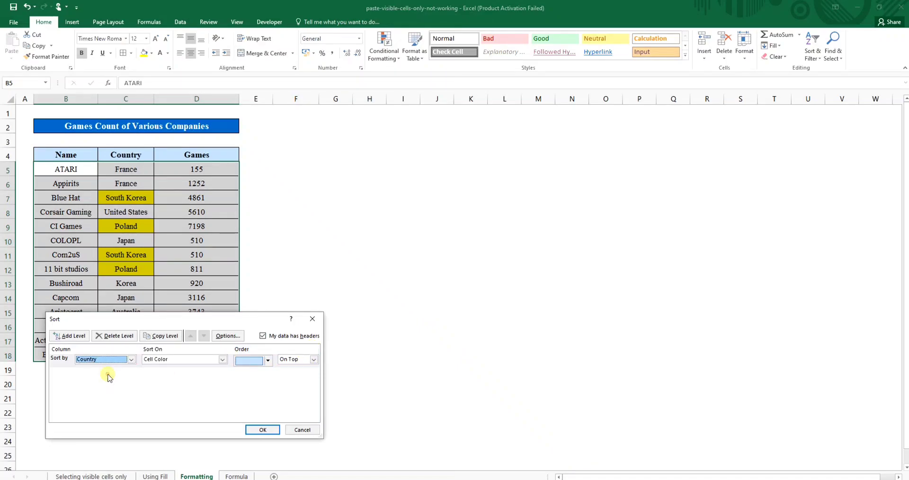
left_click(223, 360)
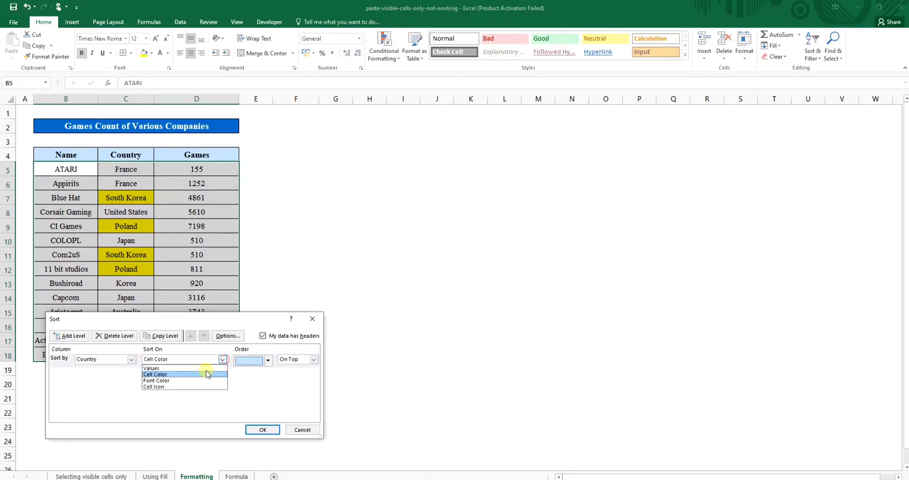
left_click(156, 373)
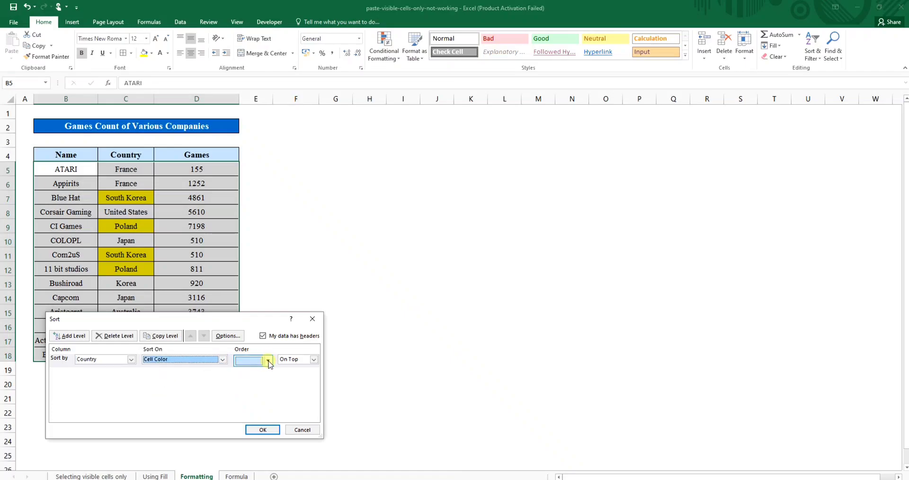
left_click(267, 361)
left_click(241, 386)
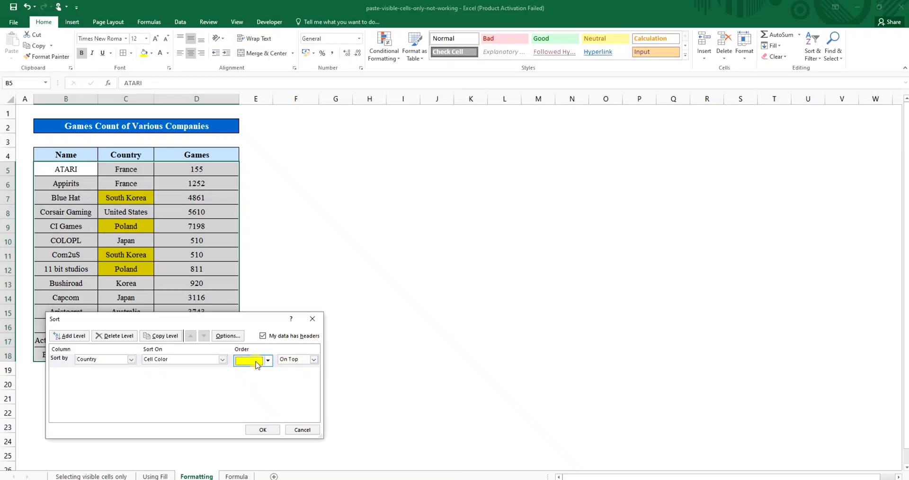
left_click(263, 429)
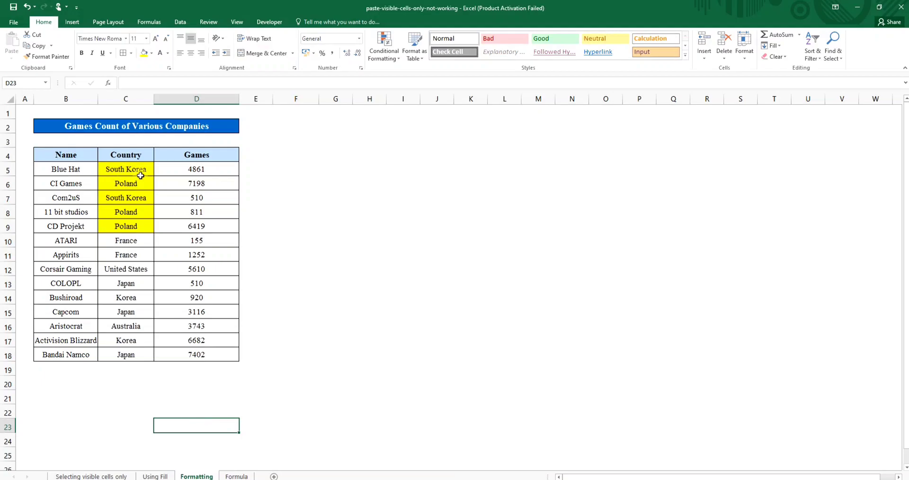
Copy the Games values of the yellow-highlighted rows, D5:D9, and paste them into E5:E9.
left_click_drag(193, 170, 219, 223)
key("ctrl+c")
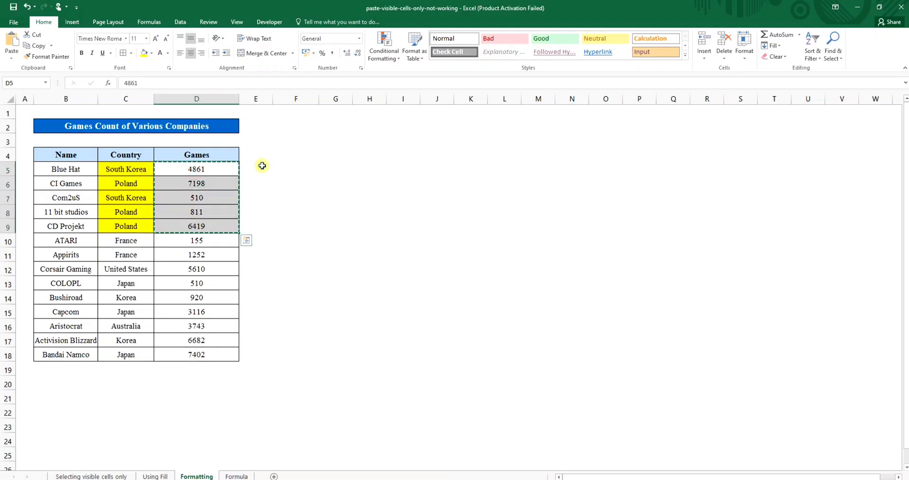
left_click(262, 168)
key("ctrl+v")
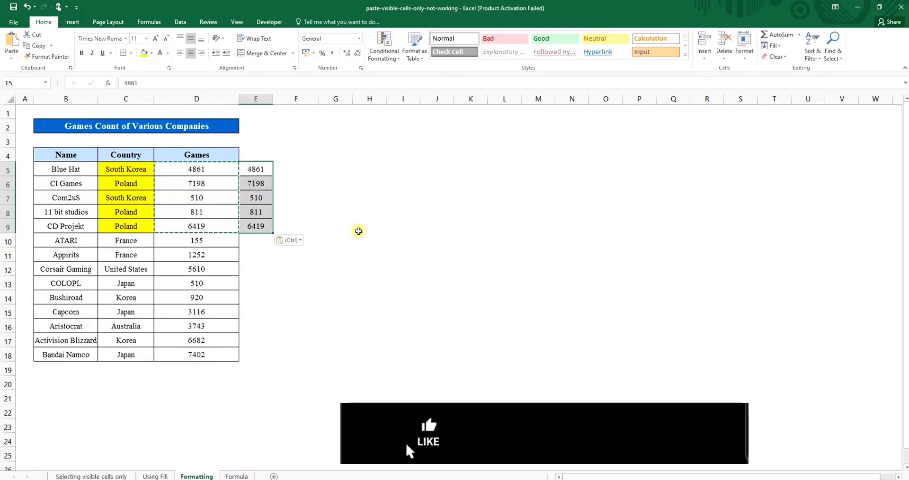
key("Escape")
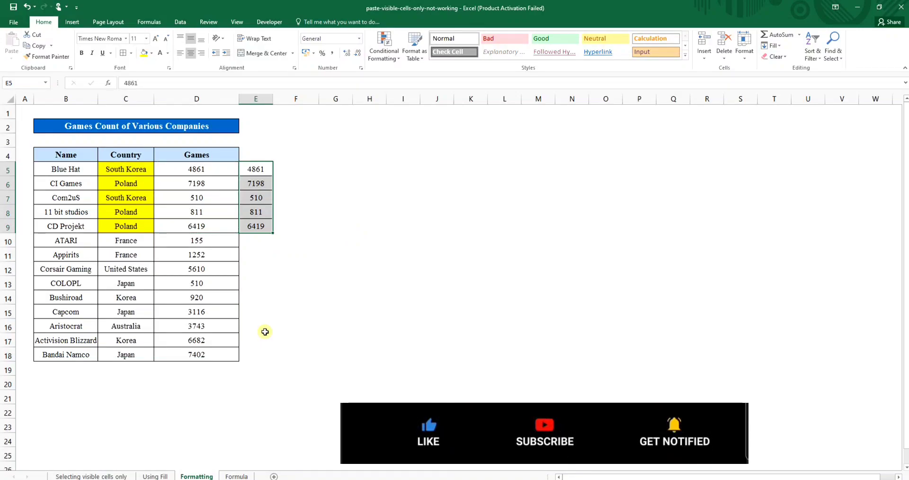
On the Formula sheet, add filters to the header row B4:D4.
left_click(243, 476)
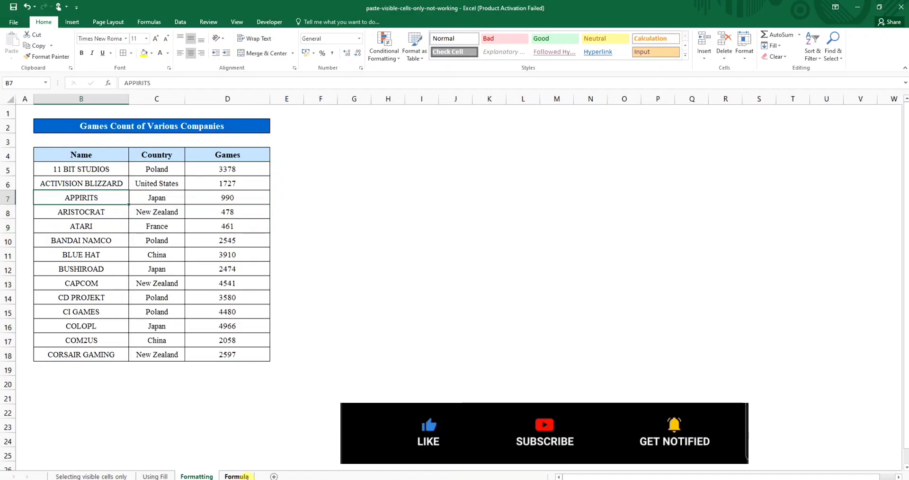
left_click(150, 283)
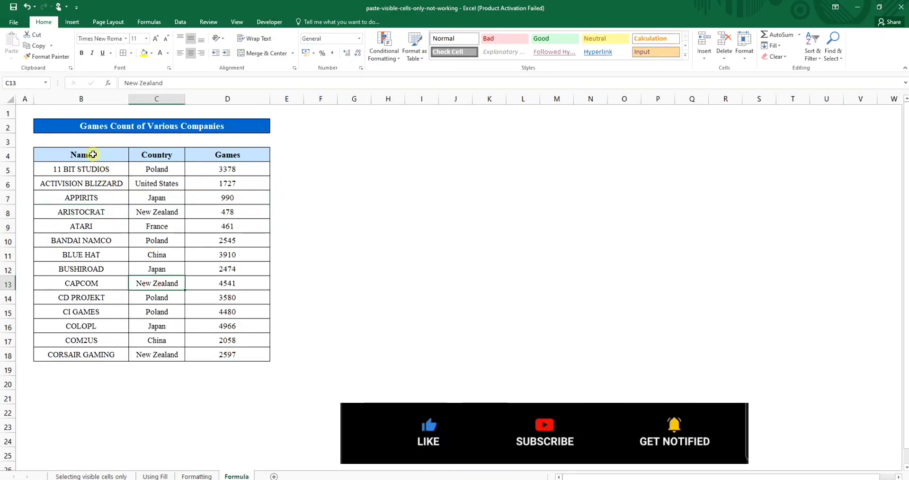
left_click_drag(93, 155, 247, 156)
key("ctrl+shift+l")
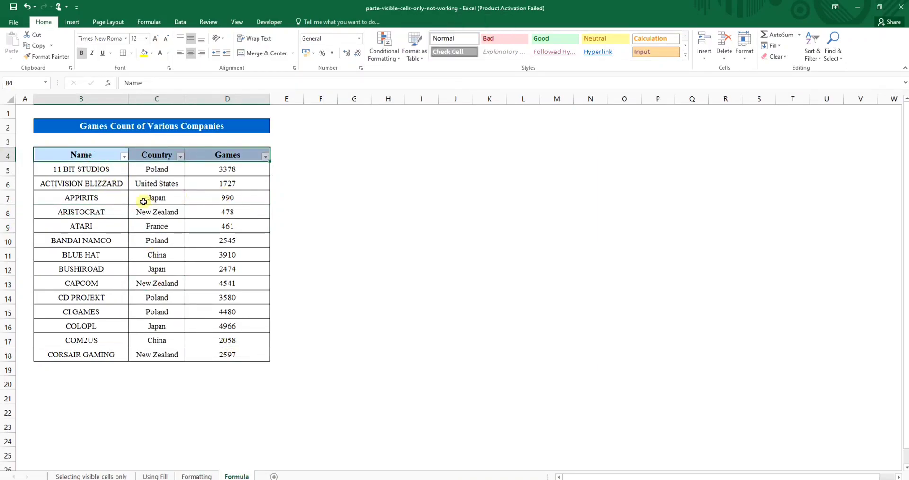
Filter the Country column to show only France, New Zealand and United States.
left_click(180, 156)
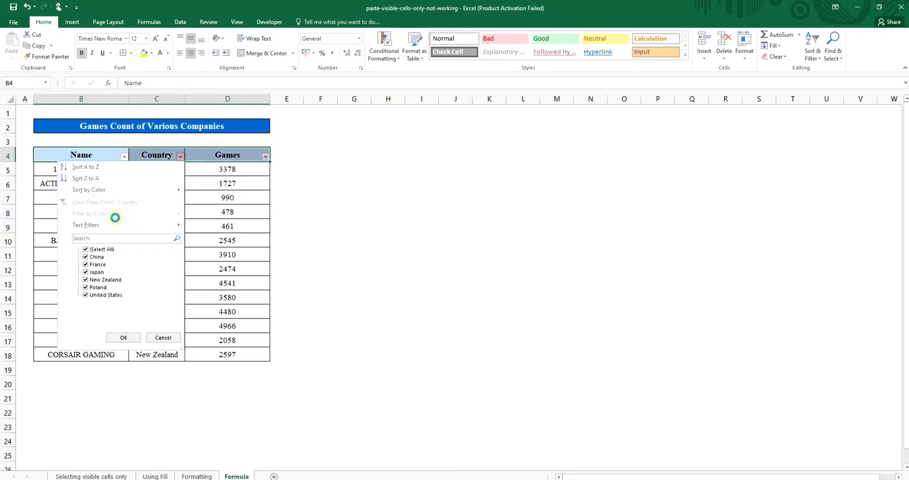
left_click(100, 249)
left_click(102, 265)
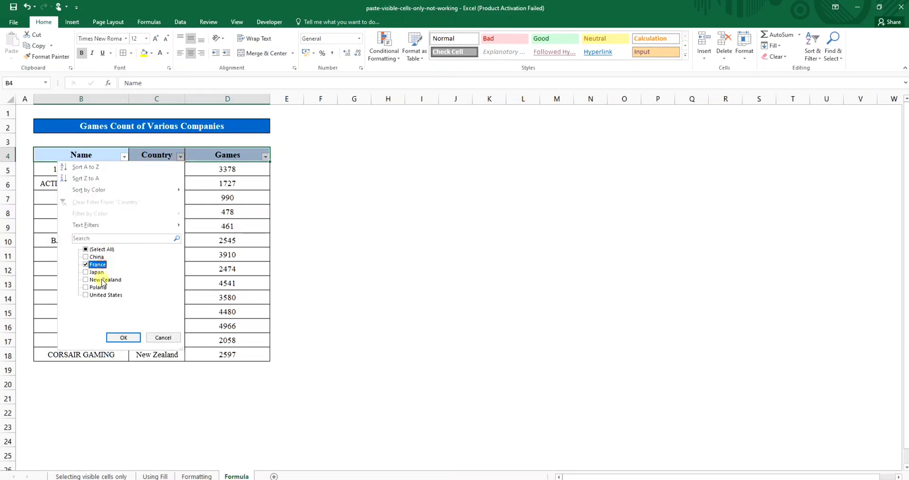
left_click(102, 295)
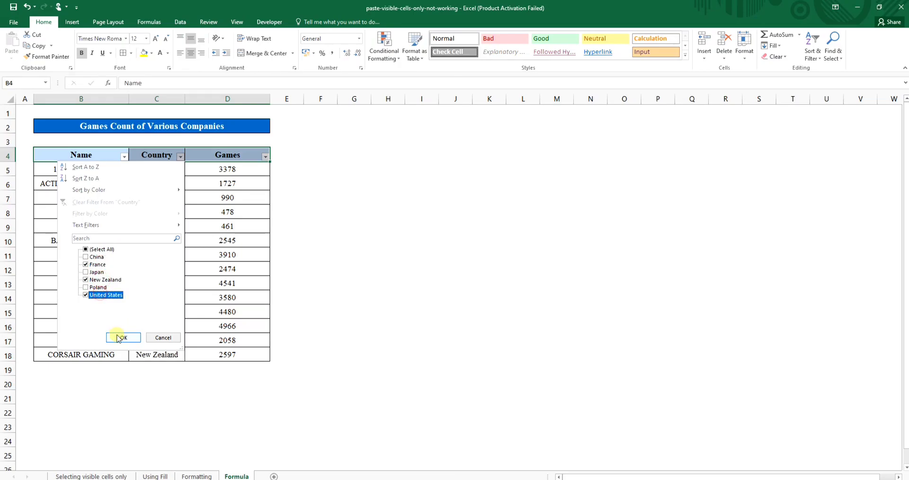
left_click(118, 338)
Enter the formula =D6 in cell E6 to reference the adjacent Games value.
left_click(295, 169)
left_click_drag(236, 171, 232, 226)
left_click(286, 163)
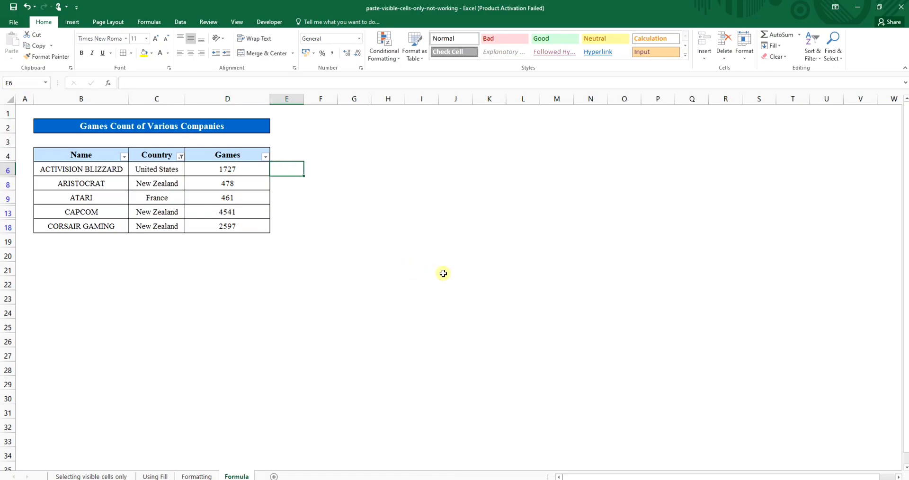
type("=")
key("Left")
key("Return")
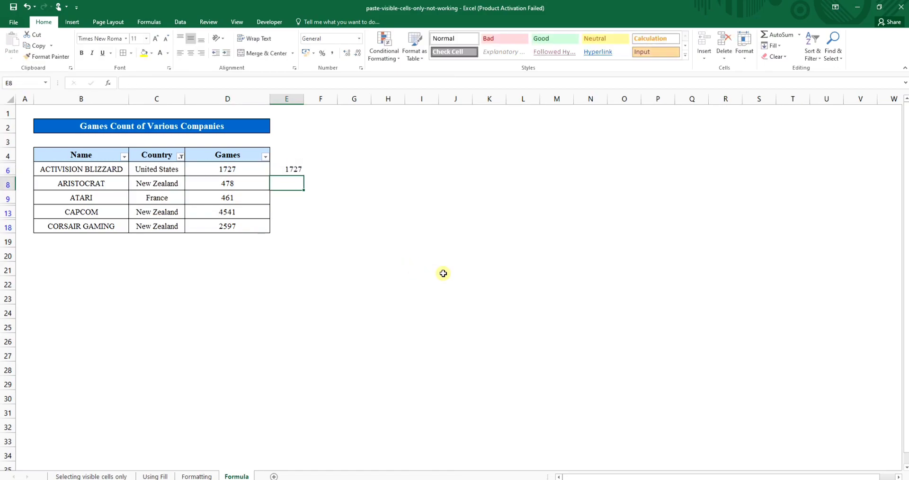
Fill the E6 formula down through the visible cells to E18.
key("Left")
key("ctrl+Down")
key("Right")
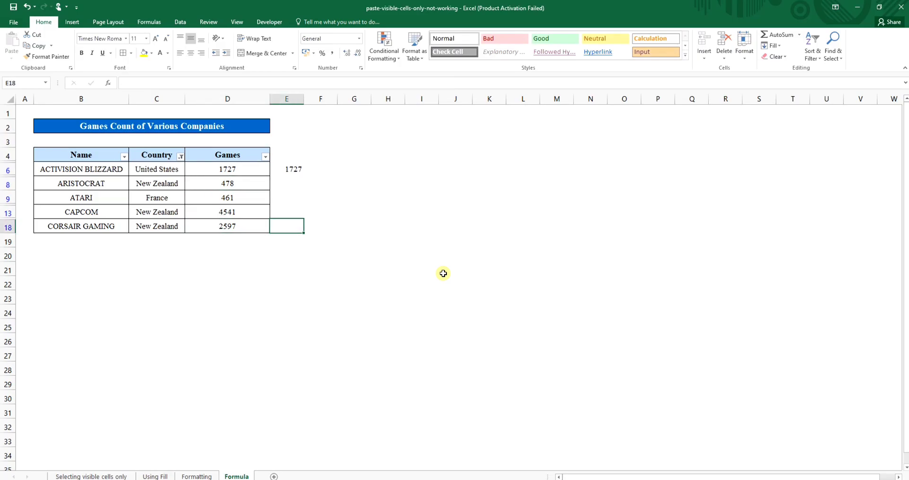
key("ctrl+shift+Up")
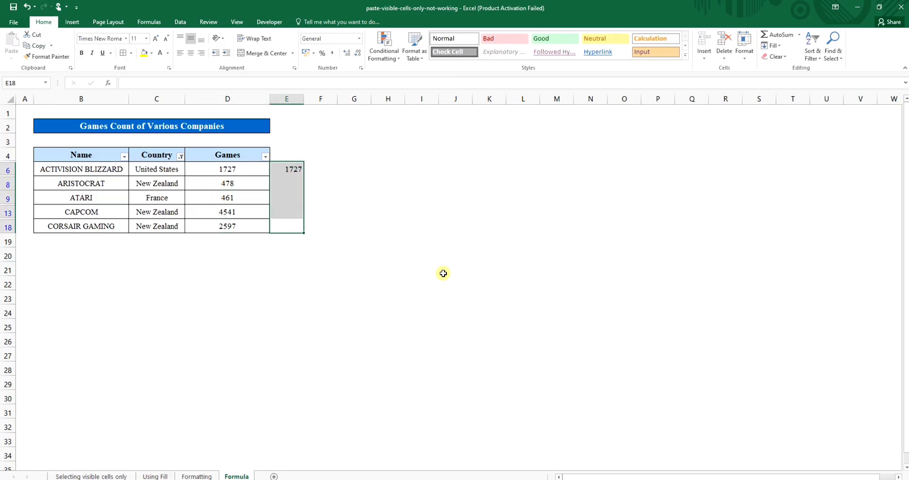
key("ctrl+d")
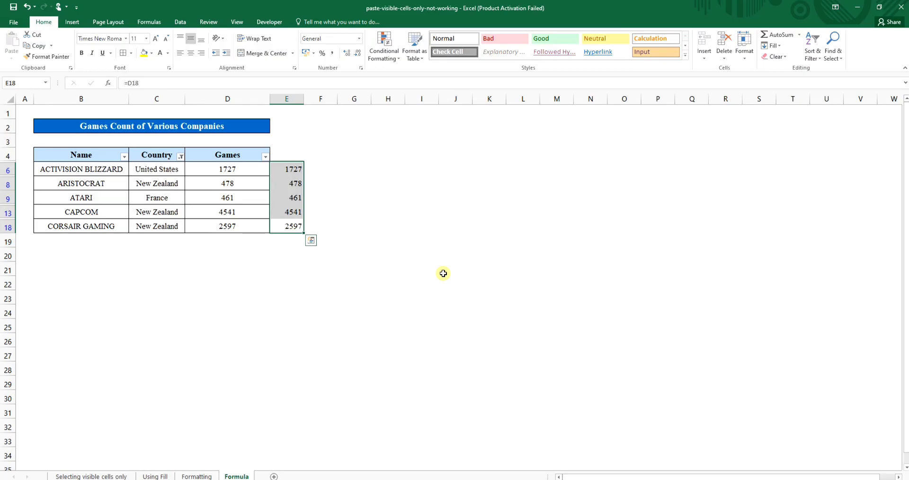
left_click(312, 326)
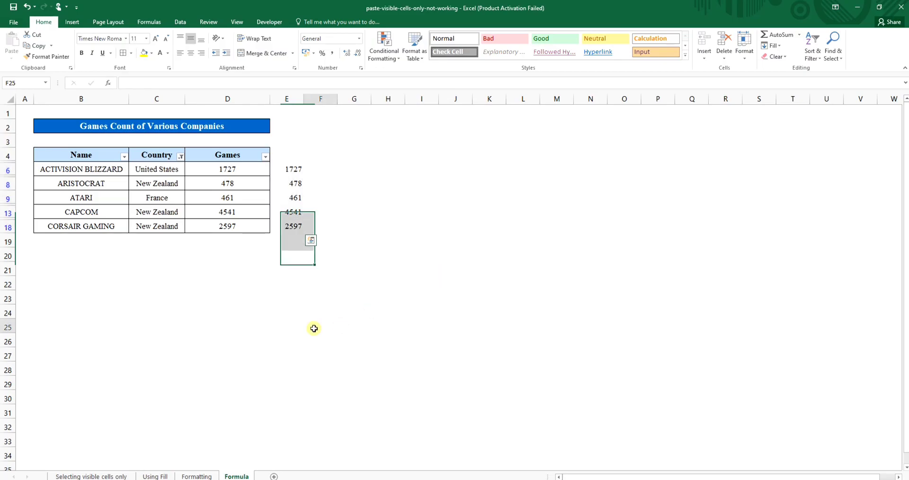
Remove the filters and check the column E results against the Games values in rows 6, 8, 9, 13 and 18.
left_click(201, 157)
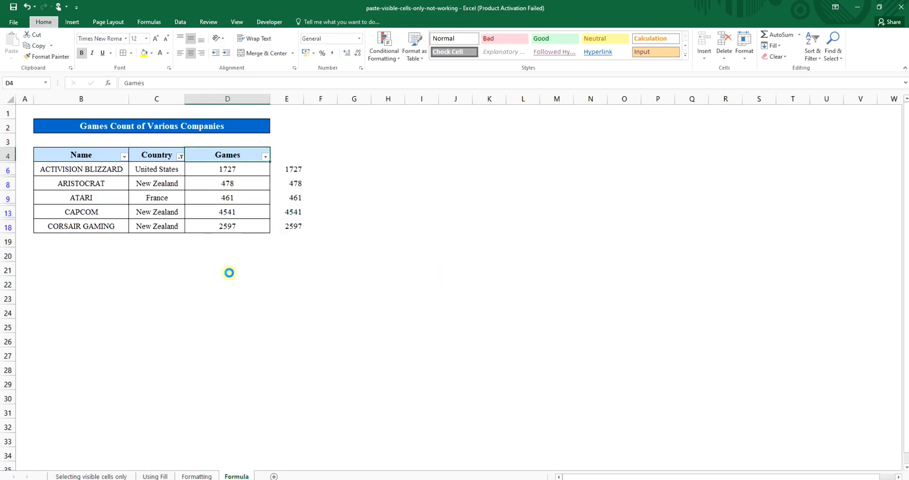
key("ctrl+shift+l")
left_click_drag(284, 181, 298, 355)
left_click_drag(137, 354, 310, 357)
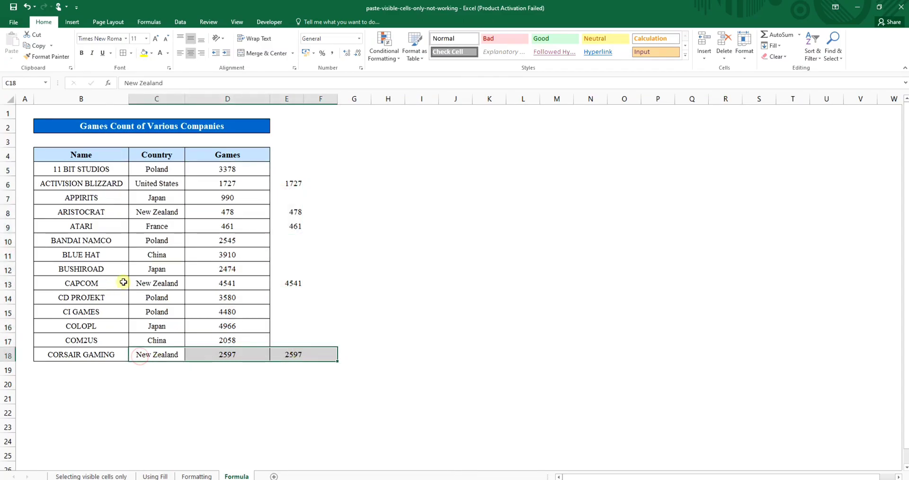
left_click_drag(137, 283, 340, 286)
left_click(140, 226)
left_click(337, 222, "shift")
left_click_drag(143, 213, 306, 211)
left_click_drag(140, 184, 363, 186)
left_click(363, 217)
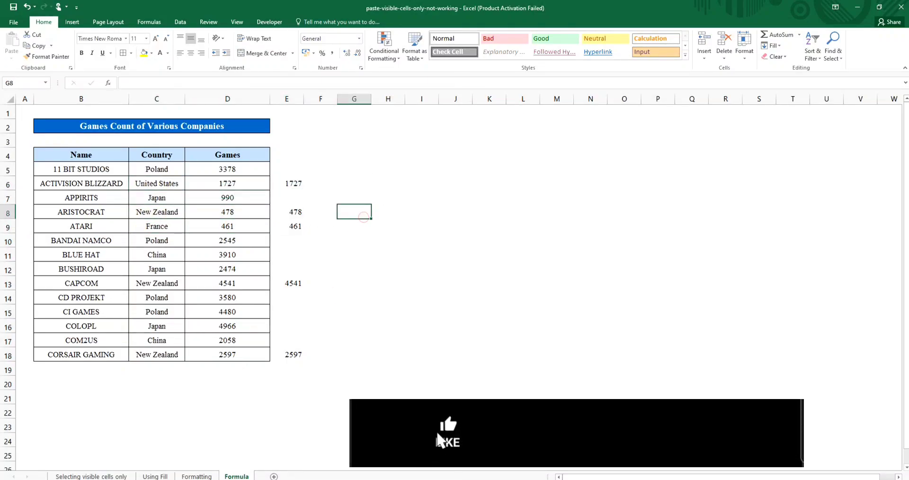